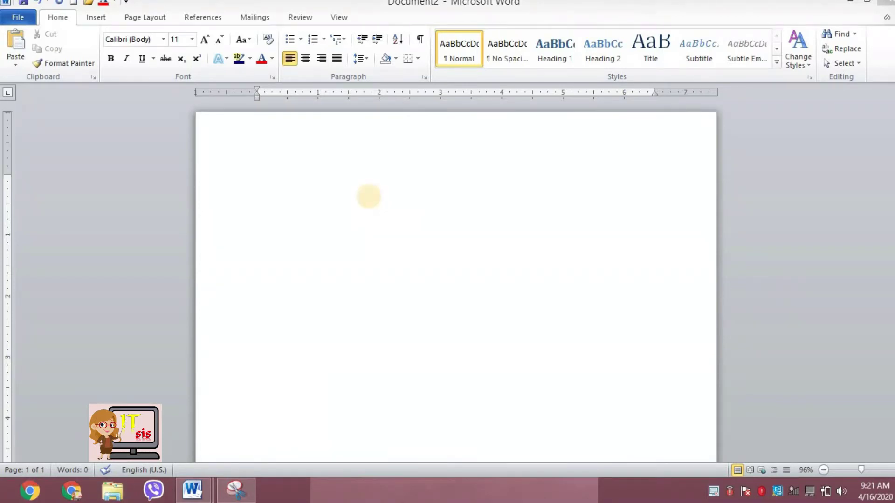
Generate a paragraph of sample text on the blank page with =RAND(1,15).
click(320, 177)
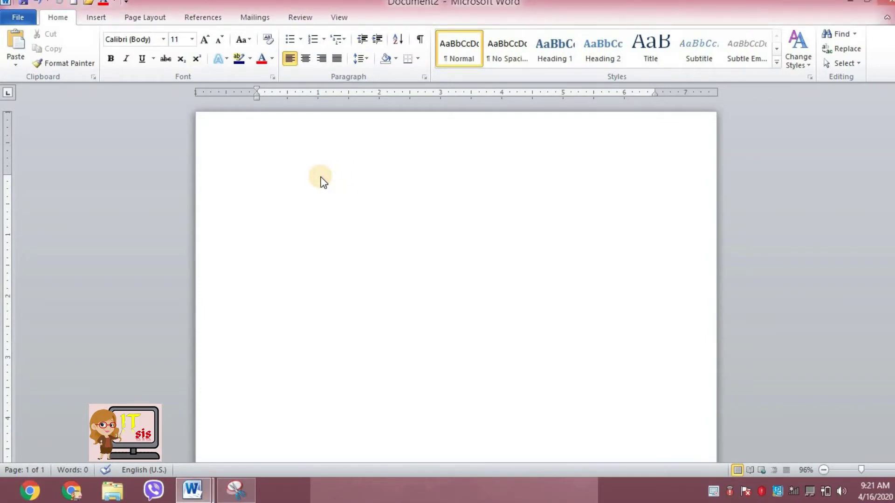
text(=RAND(1)
text(,15))
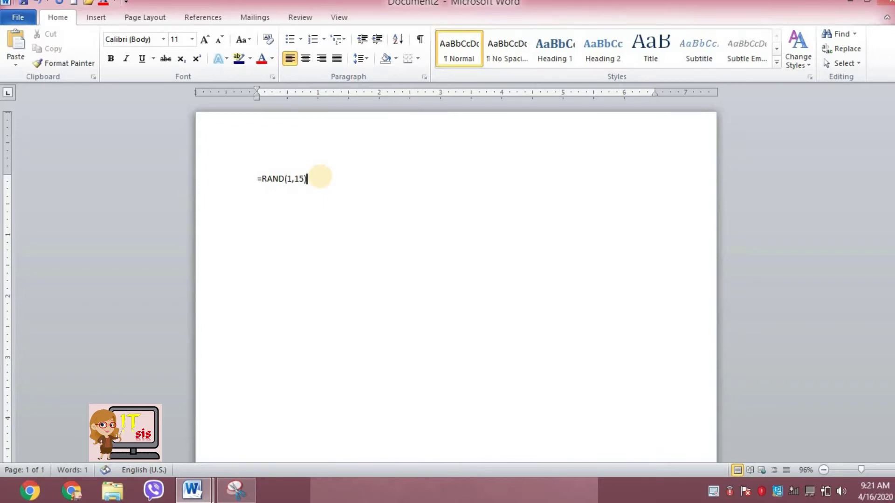
key(Return)
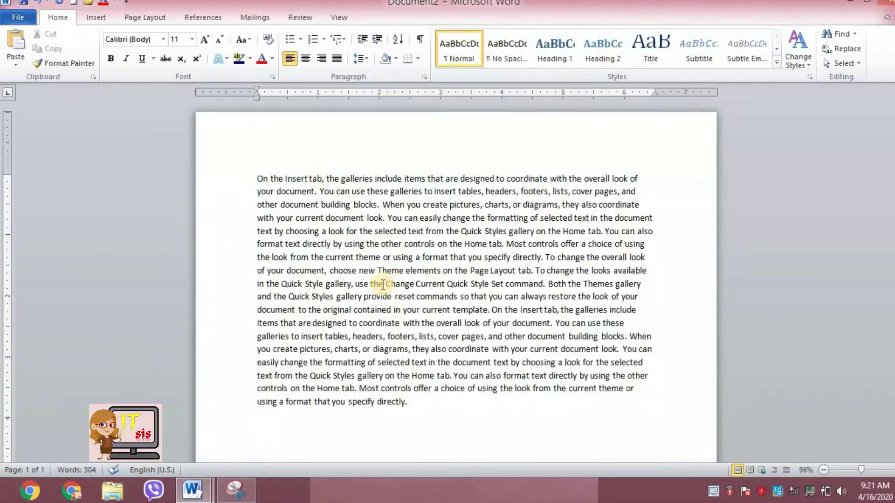
Justify the sample-text paragraph on both margins.
drag(409, 402, 256, 177)
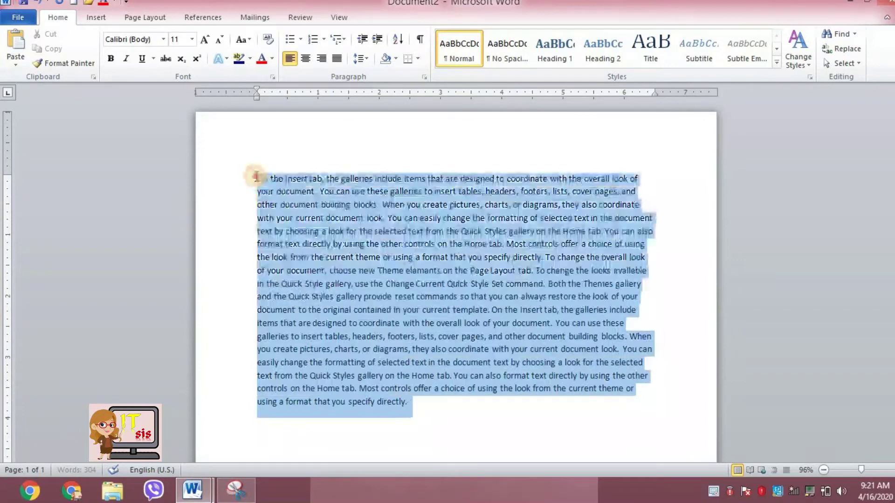
click(336, 58)
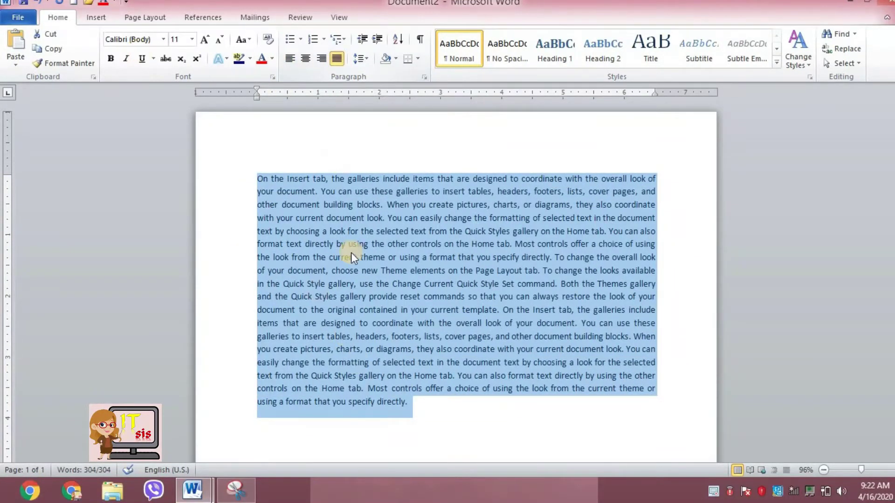
click(456, 412)
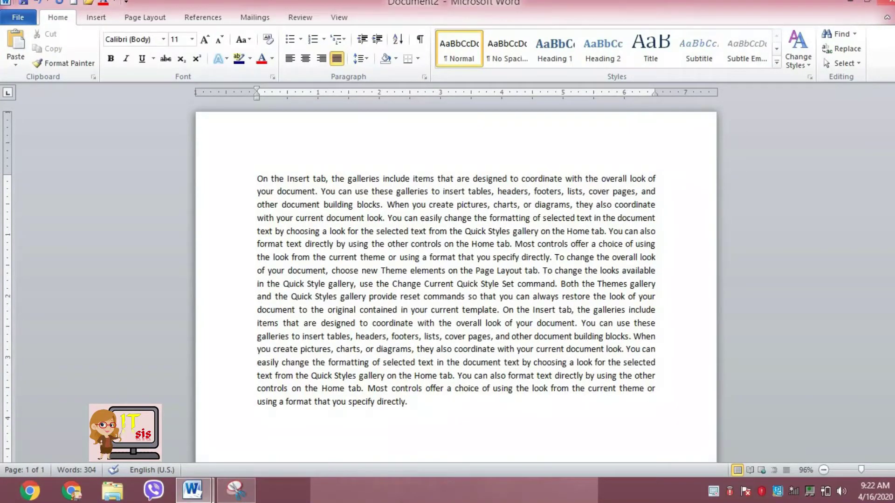
Search the Start screen apps for 'SN' and launch Snipping Tool.
click(876, 108)
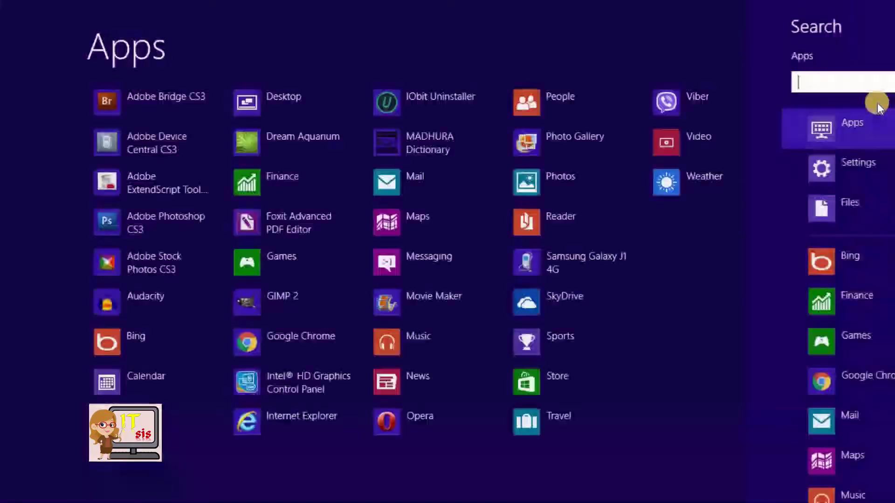
text(SN)
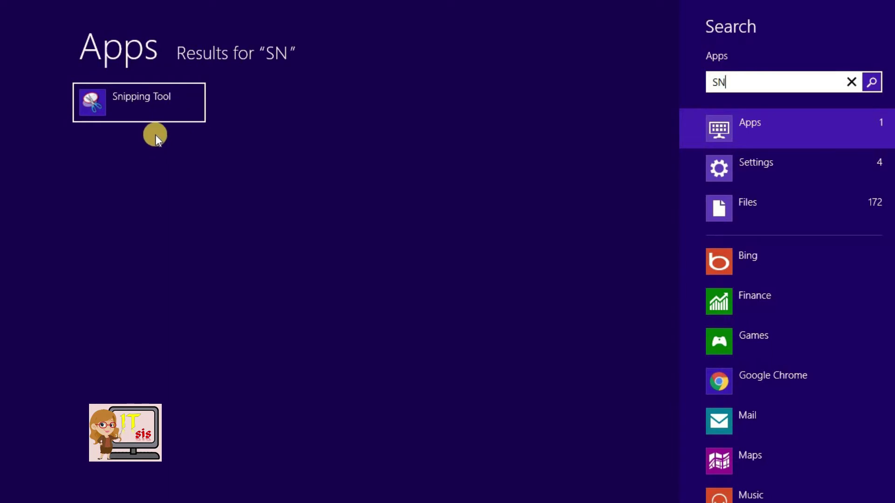
click(150, 112)
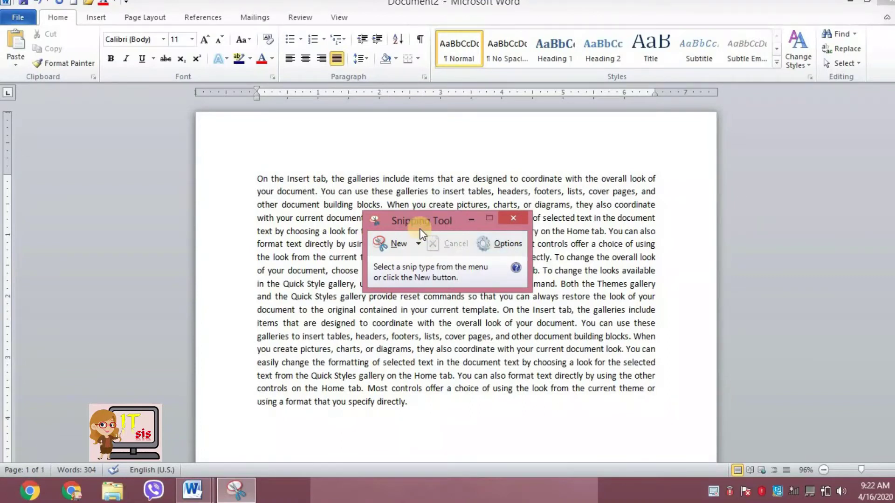
Take a rectangular snip covering the justified sample-text paragraph in Word.
click(419, 244)
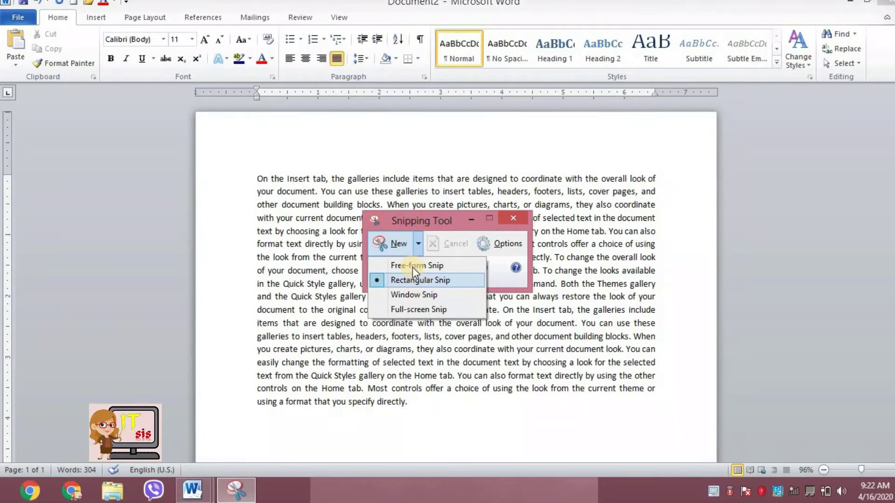
click(395, 244)
click(396, 244)
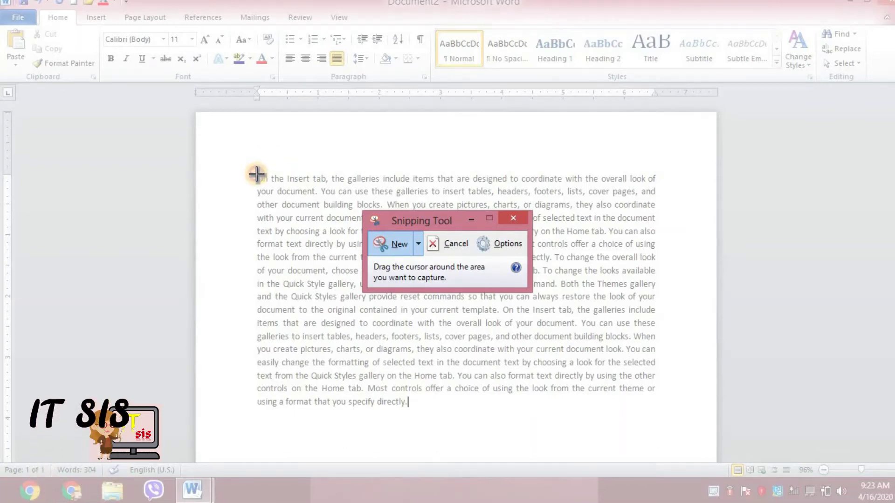
drag(256, 175, 597, 397)
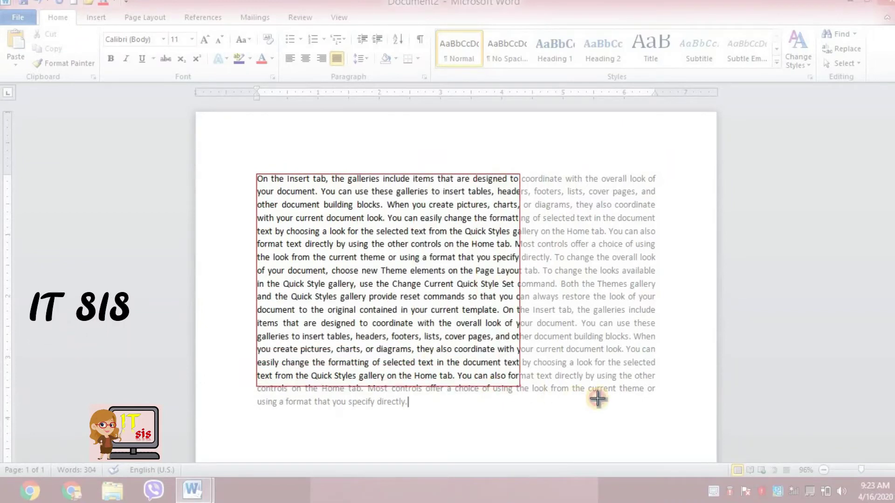
drag(597, 398, 650, 391)
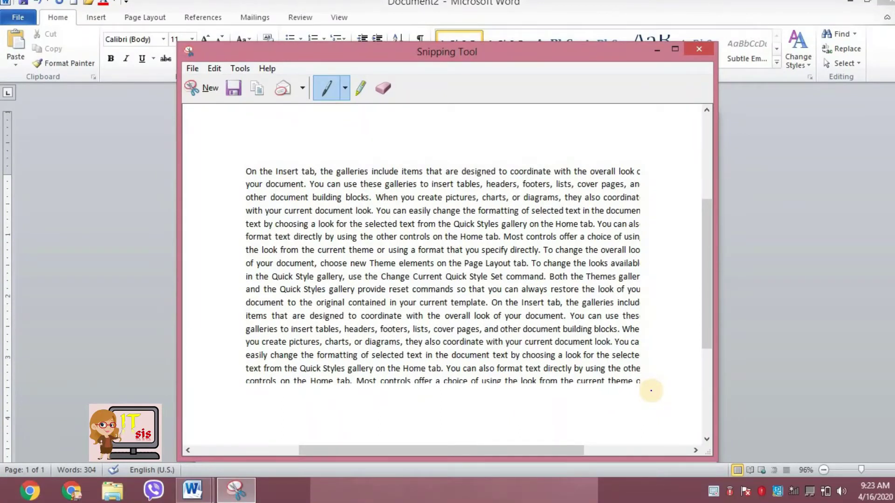
Save the snip as JPEG 'ADB' in Downloads and minimize Snipping Tool.
click(234, 88)
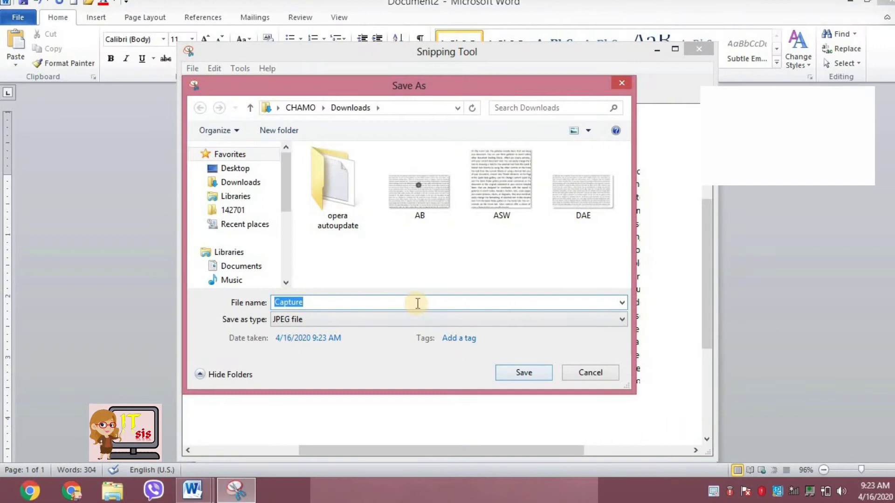
text(ADB)
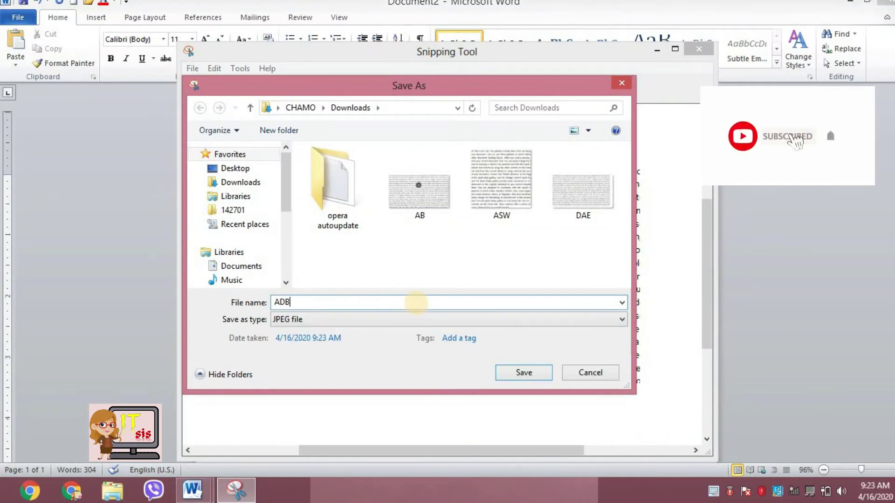
click(533, 375)
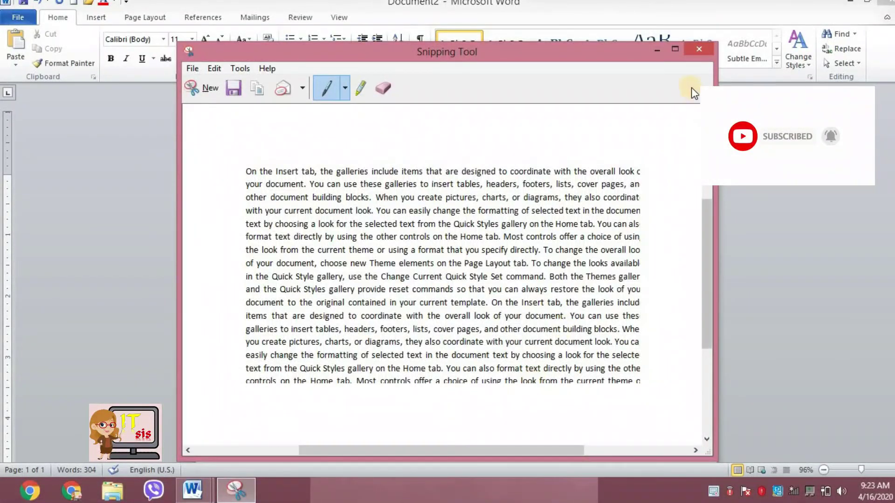
click(659, 52)
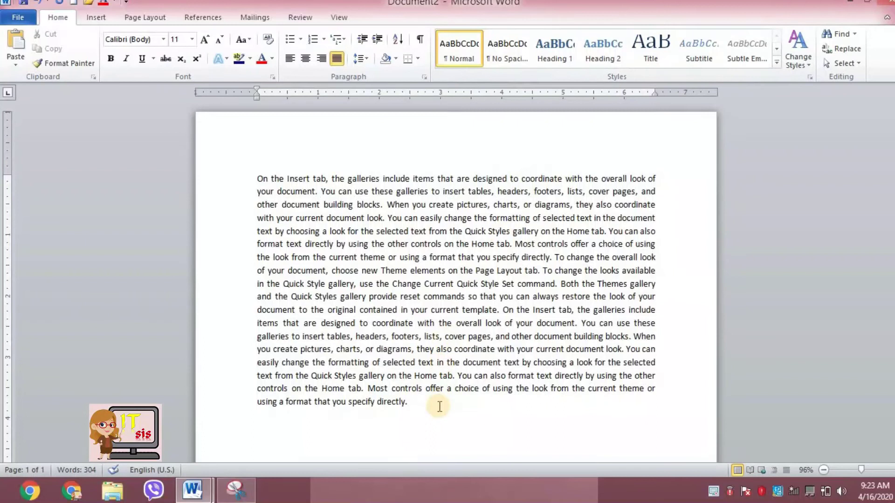
Select and delete the entire sample paragraph, leaving the page blank.
mouse_move(412, 404)
mouse_down()
mouse_move(294, 179)
mouse_move(261, 164)
mouse_up()
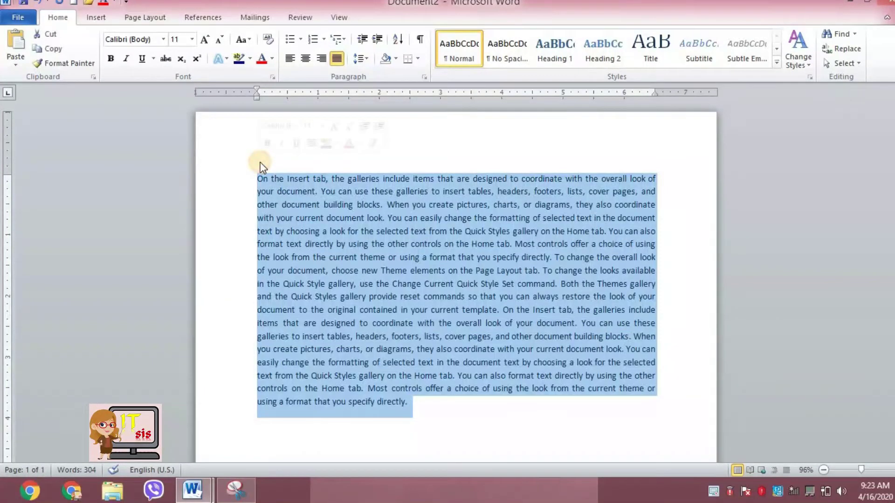
key(Delete)
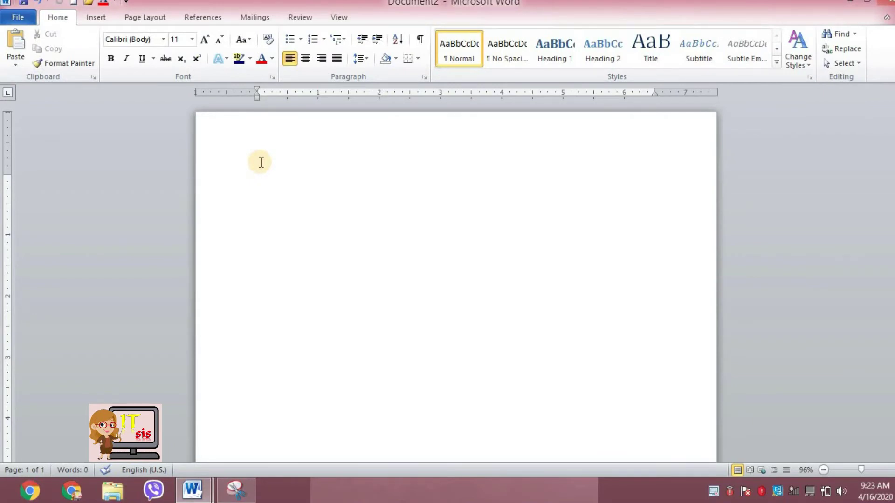
Draw a heart shape, about 3.55" by 4.32", across the middle of the page.
click(88, 15)
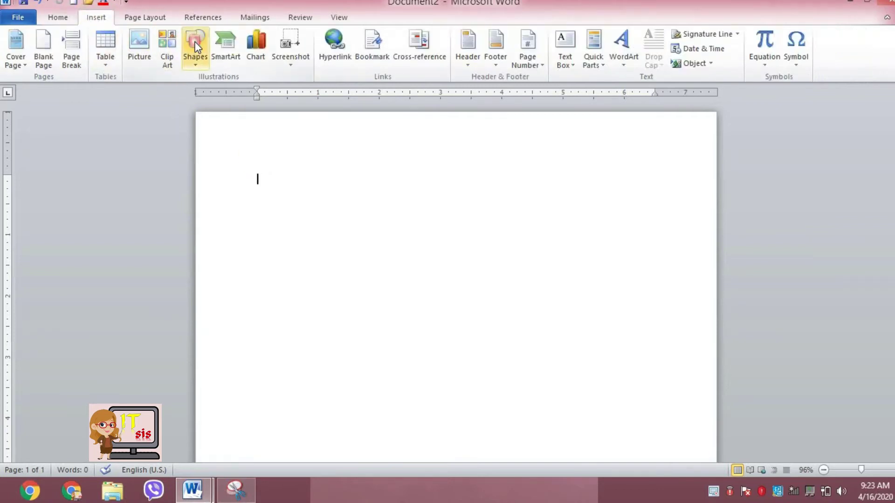
click(195, 47)
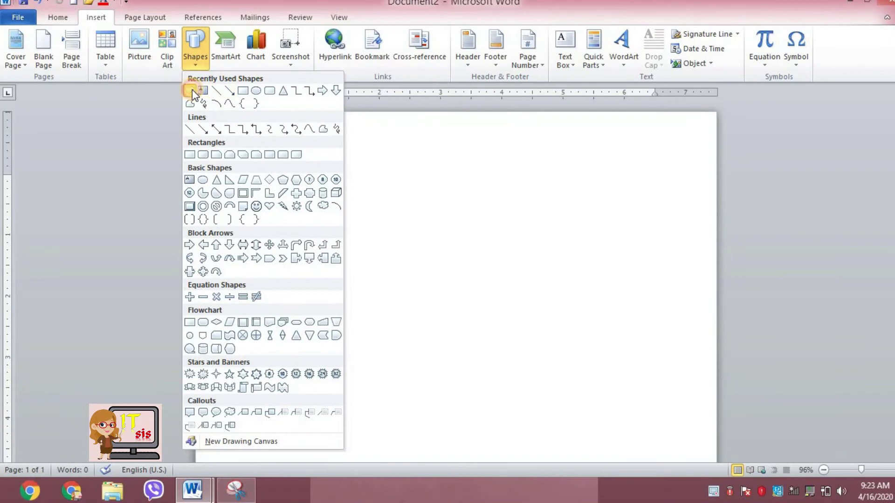
click(192, 90)
mouse_move(343, 182)
mouse_down()
mouse_move(544, 384)
mouse_move(608, 397)
mouse_up()
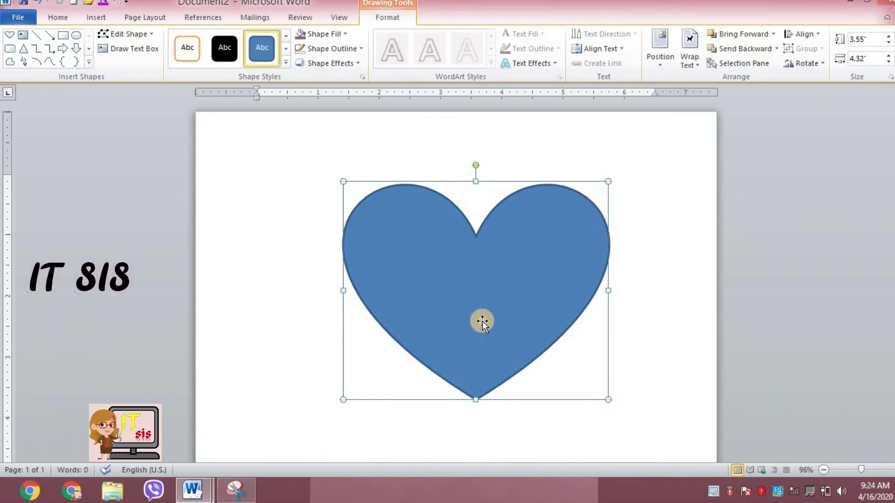
click(341, 35)
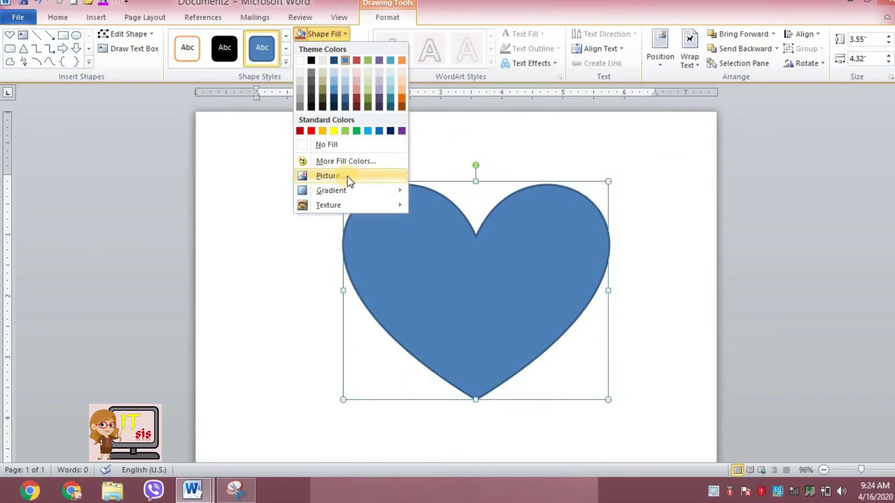
Fill the heart with the ASW picture from Downloads.
click(347, 176)
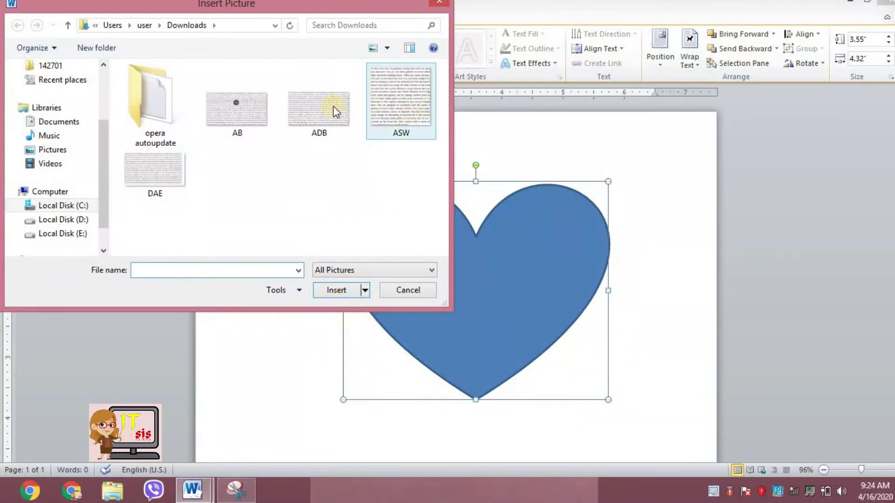
click(405, 91)
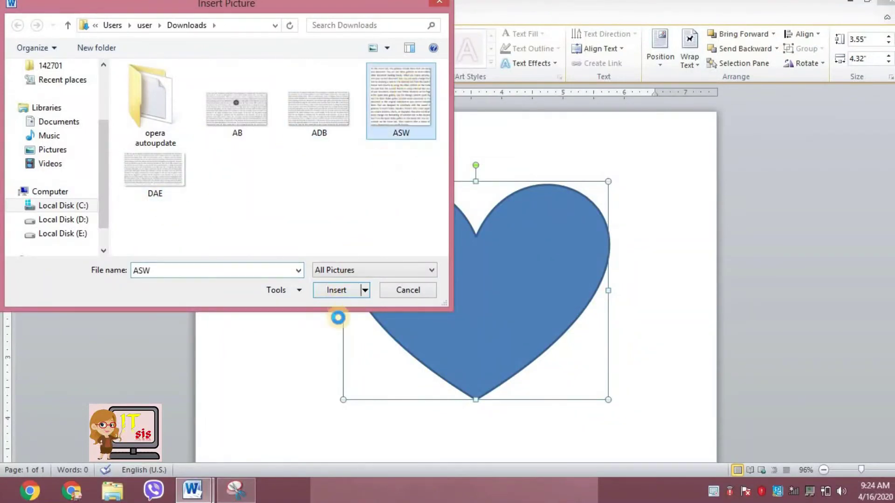
click(336, 291)
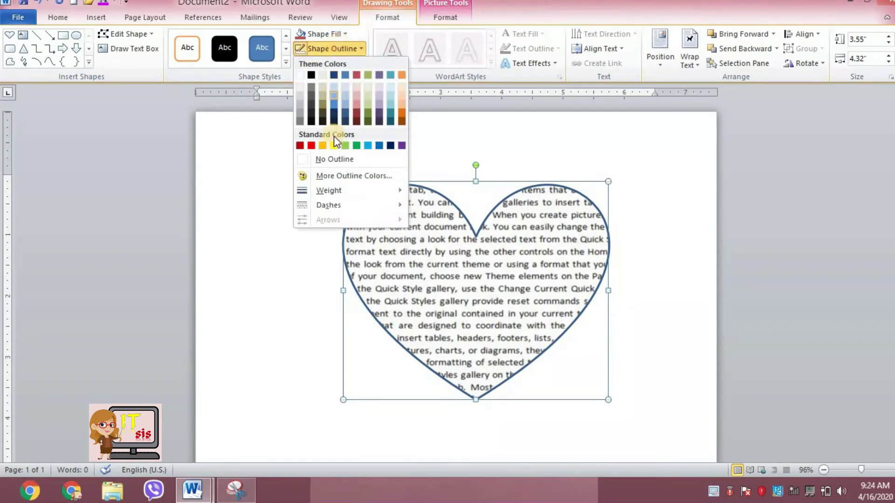
Set the heart's outline to No Outline.
click(337, 160)
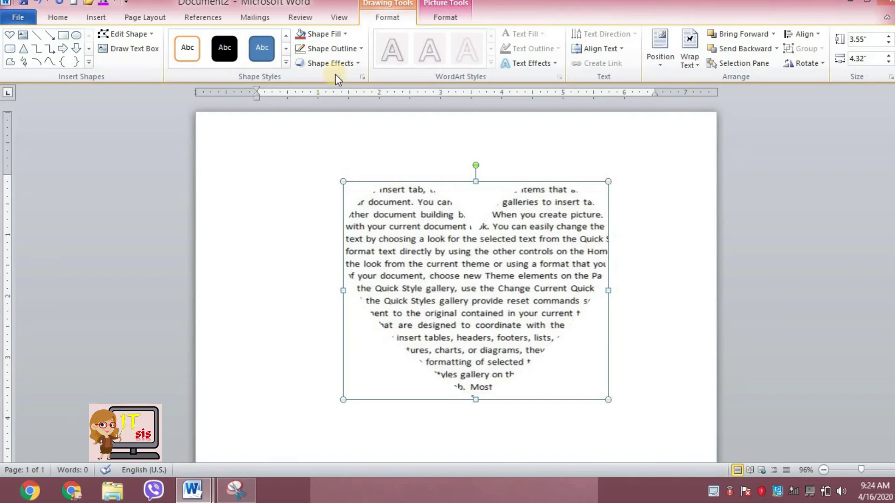
click(343, 63)
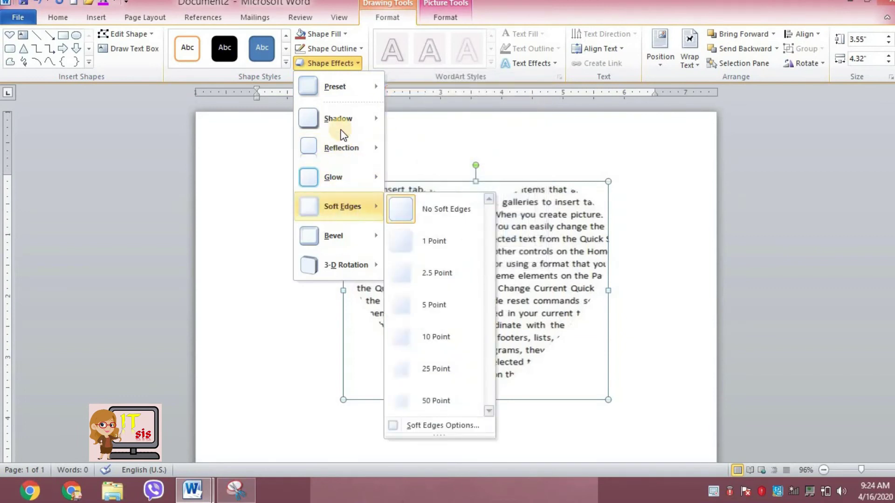
mouse_move(337, 87)
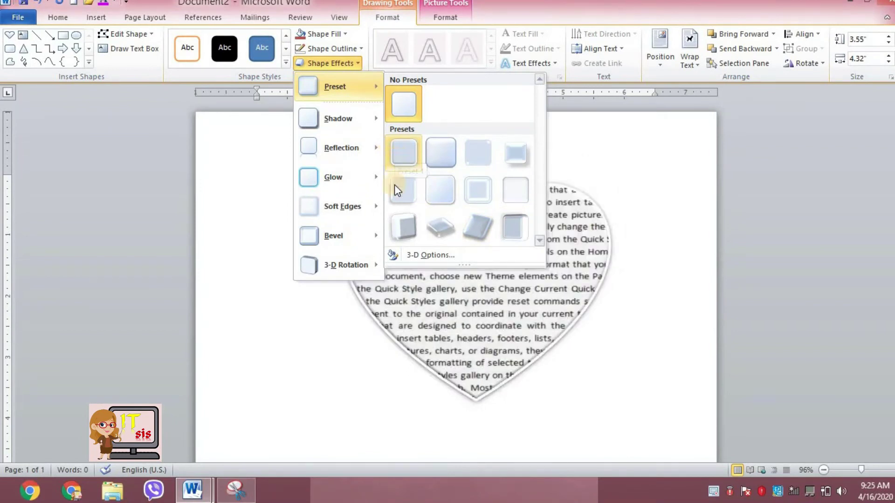
Apply a 3-D Preset shape effect with soft shaded edges to the heart.
click(476, 223)
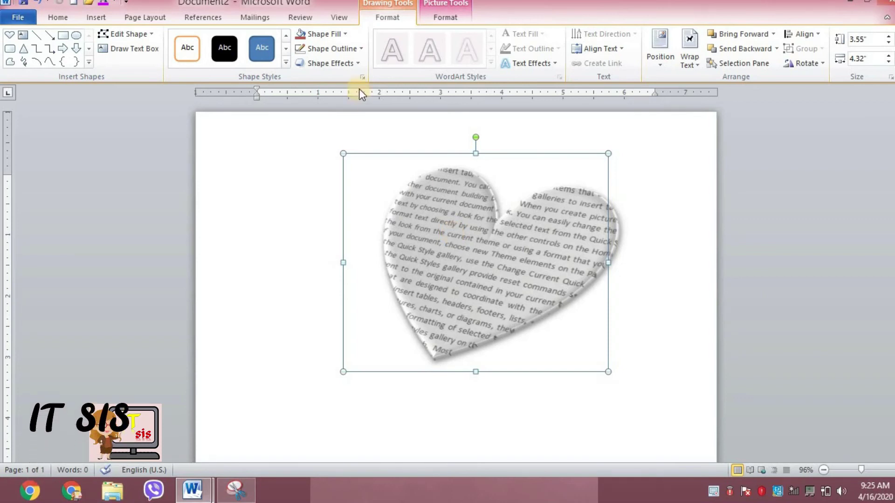
click(350, 65)
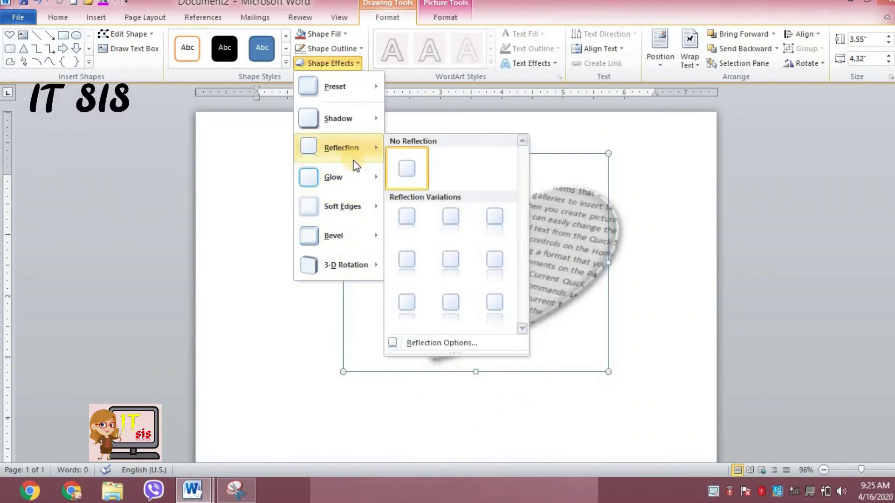
mouse_move(341, 148)
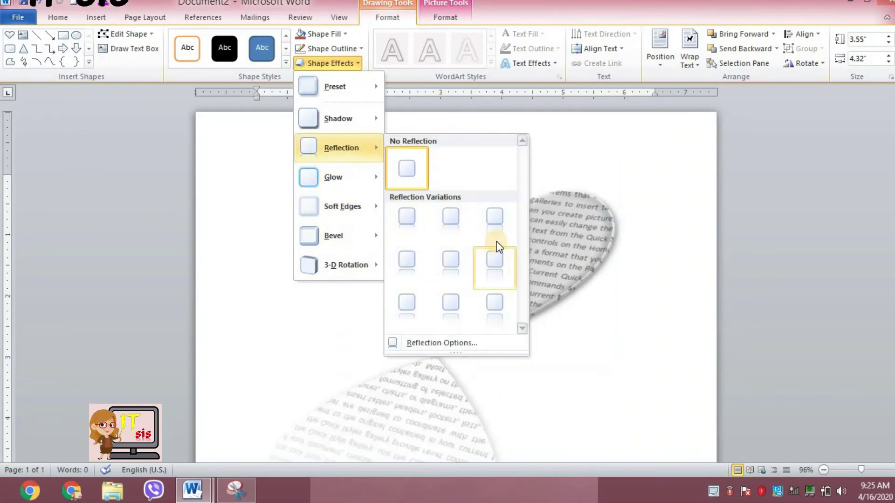
Add a Reflection variation so the heart is mirrored beneath itself.
click(498, 239)
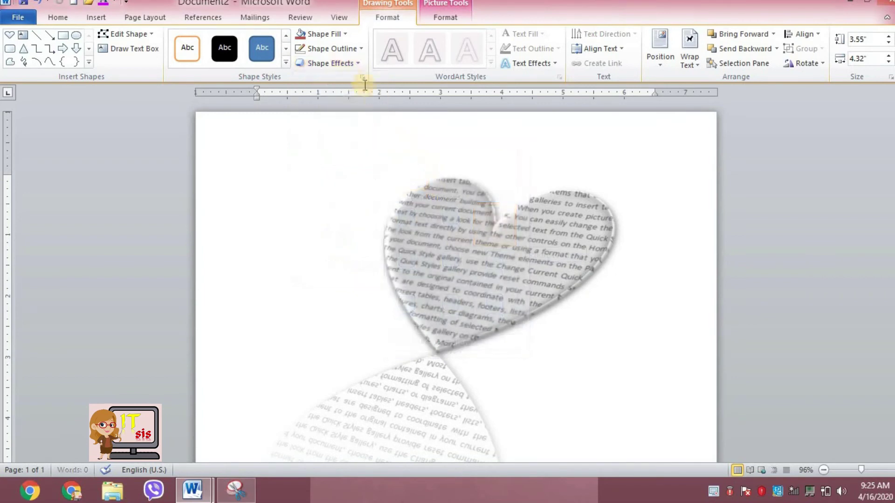
click(351, 66)
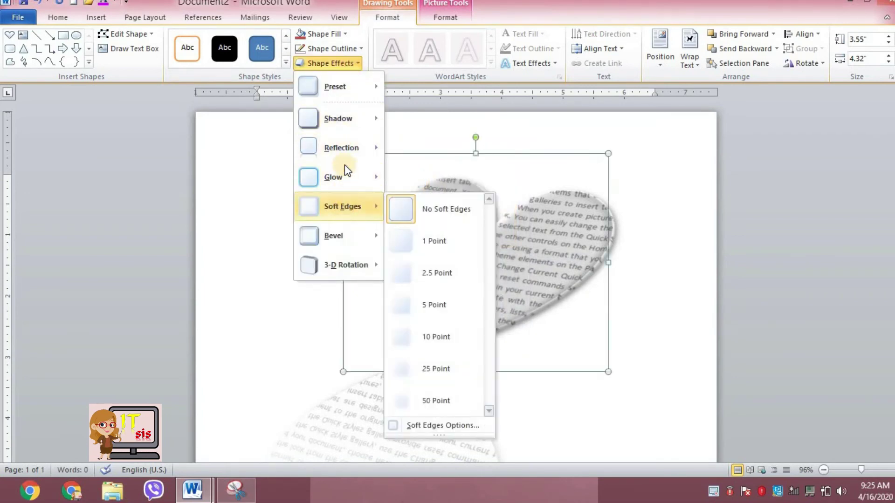
mouse_move(338, 118)
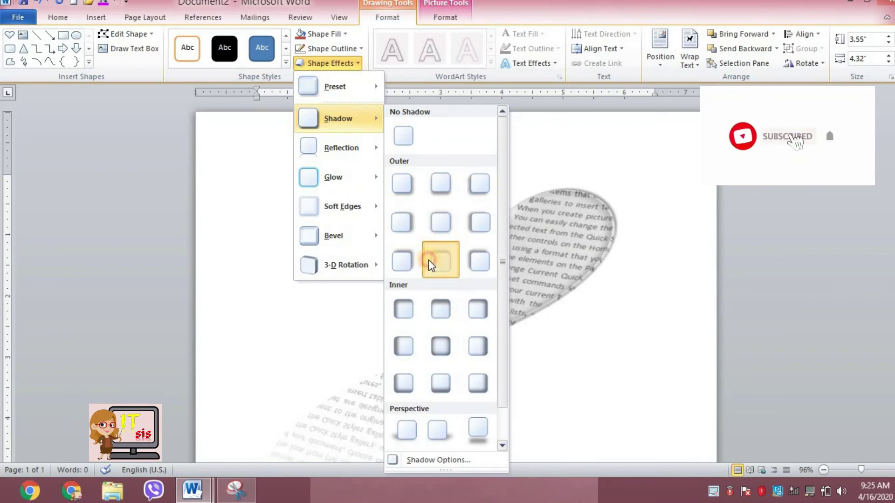
Apply the bottom-middle Outer shadow to the text-filled heart, then deselect it to view the result.
click(429, 263)
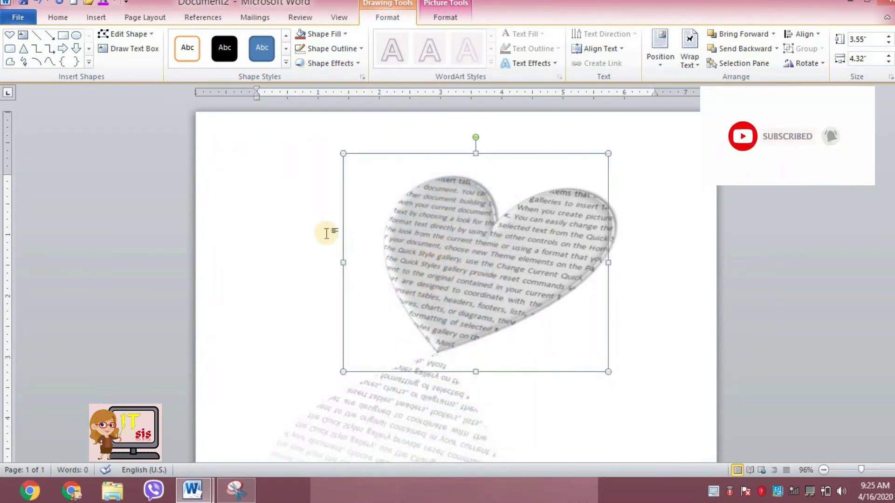
click(309, 226)
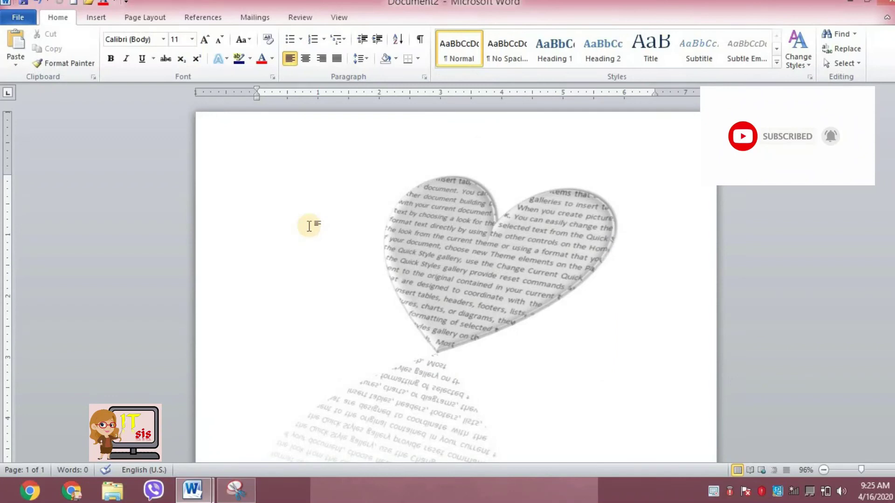